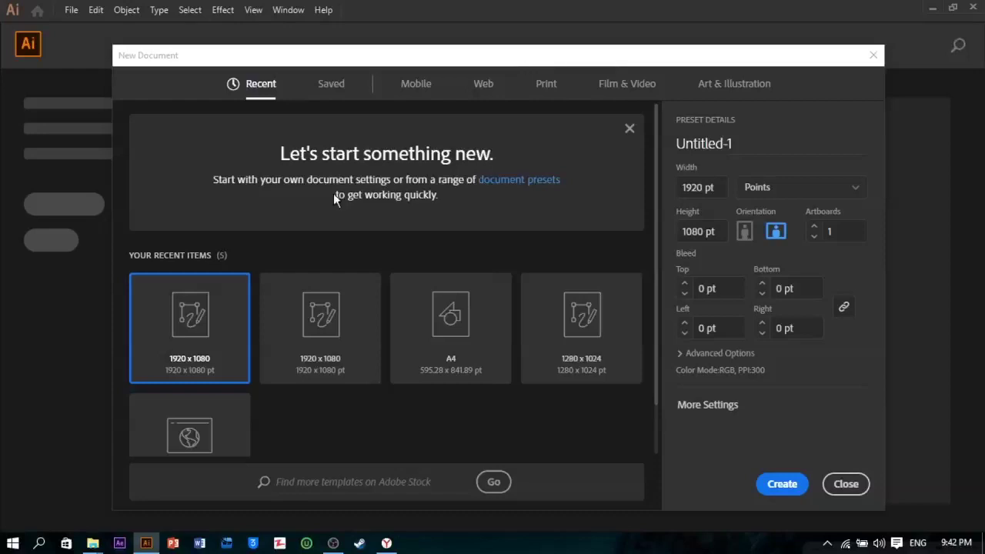
- Compare the A4, 1280x1024, web and 1920x1080 presets, then choose the second 1920 x 1080 preset at 72 PPI
{"action": "left_click", "coordinate": [321, 320]}
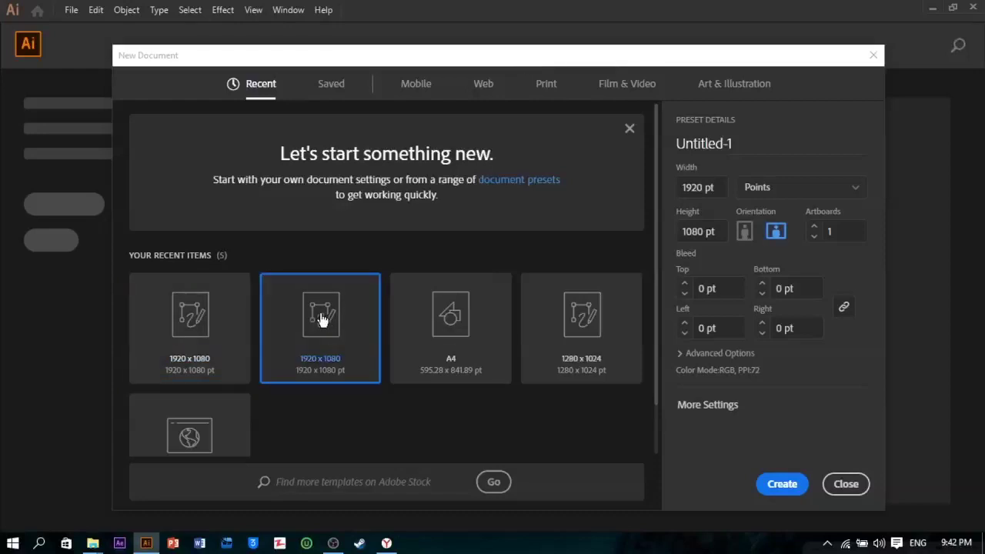
{"action": "left_click", "coordinate": [434, 332]}
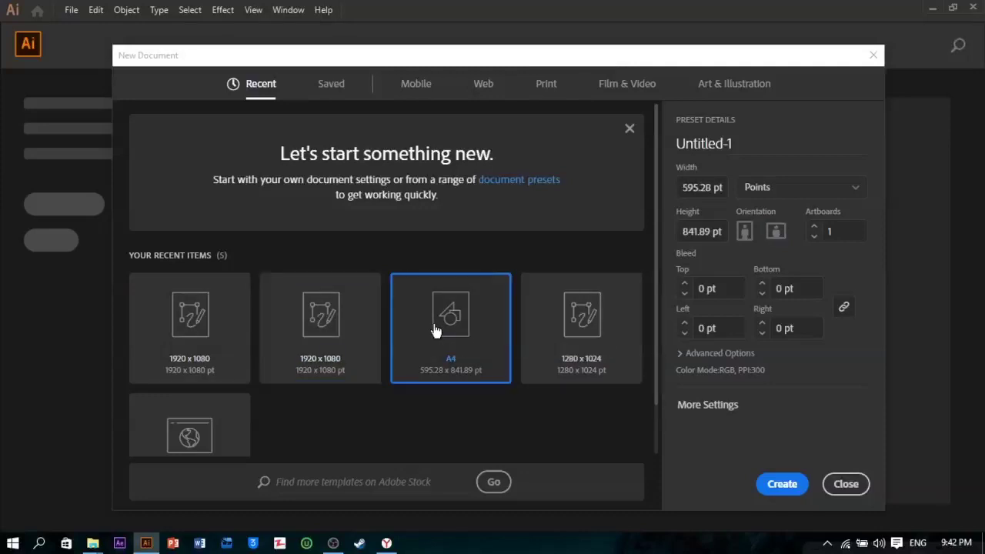
{"action": "left_click", "coordinate": [562, 325]}
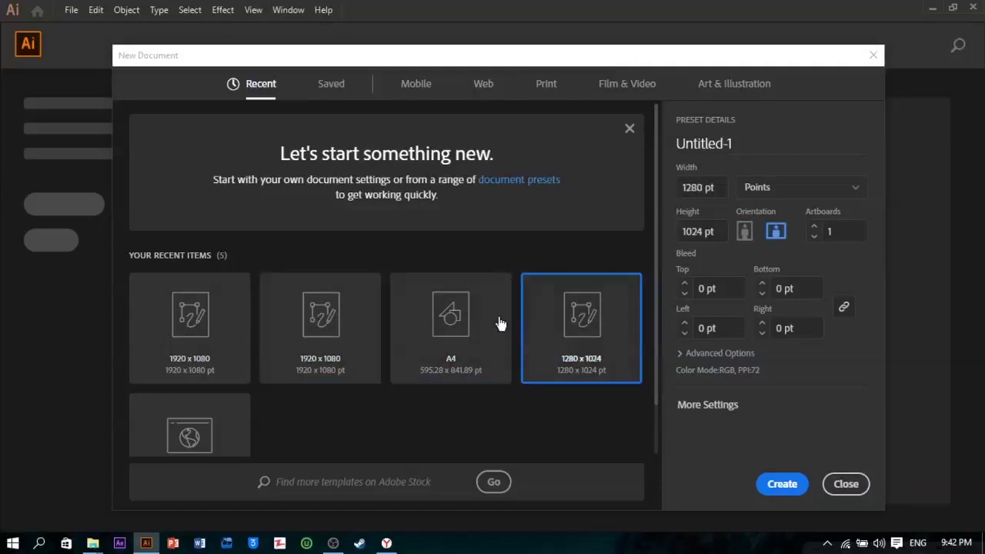
{"action": "left_click", "coordinate": [451, 321]}
{"action": "left_click", "coordinate": [327, 320]}
{"action": "left_click", "coordinate": [197, 365]}
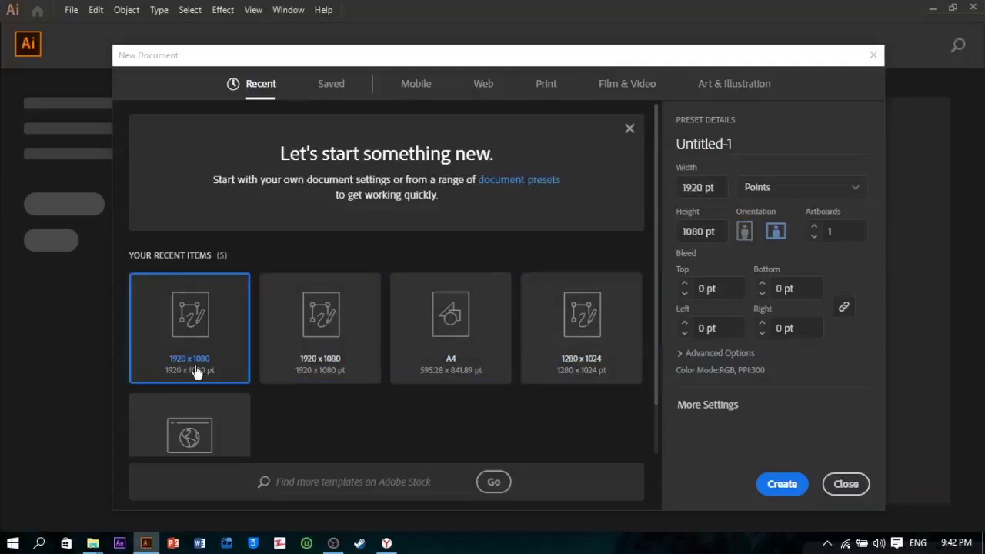
{"action": "left_click", "coordinate": [196, 423]}
{"action": "left_click", "coordinate": [213, 346]}
{"action": "left_click", "coordinate": [289, 337]}
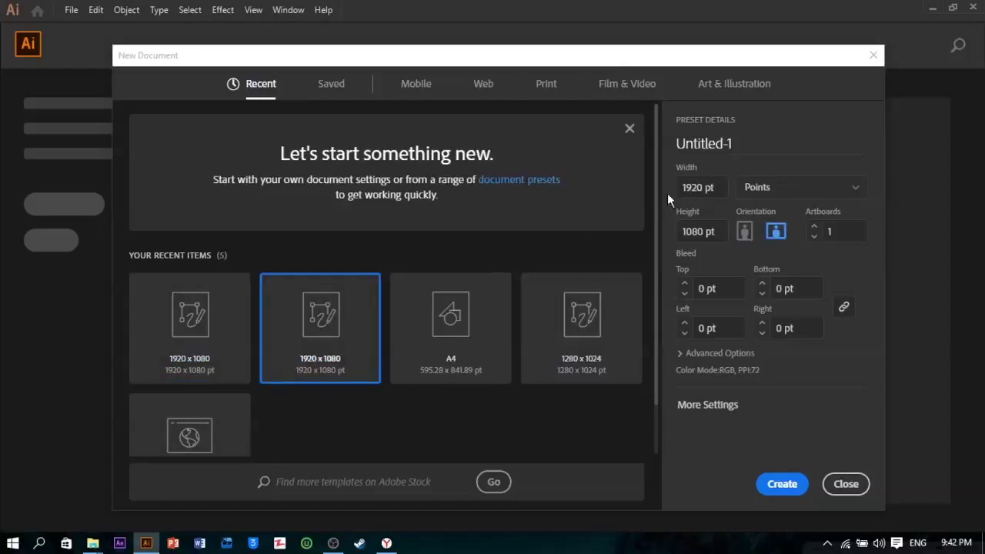
- Keep landscape orientation, set one artboard, and review the width and height fields
{"action": "left_click", "coordinate": [743, 232]}
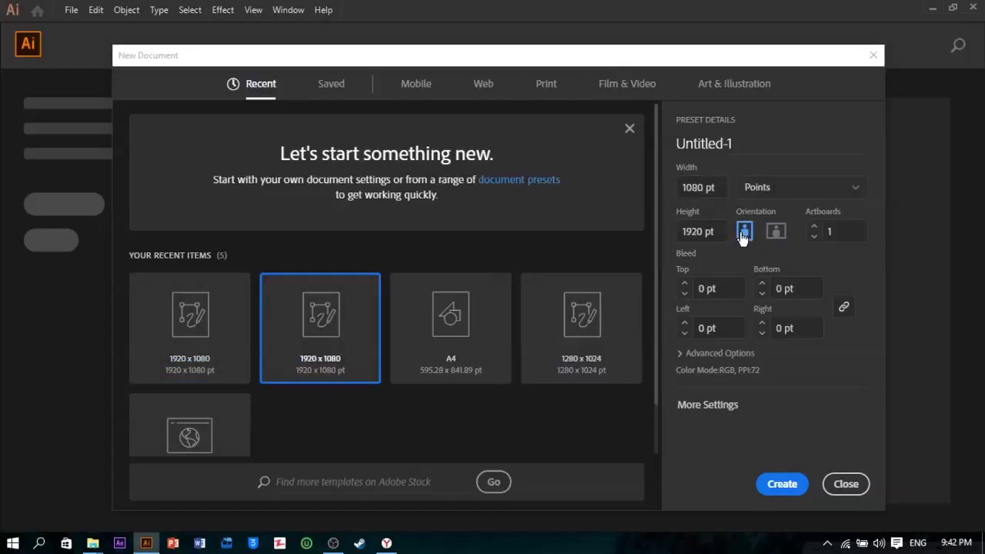
{"action": "left_click", "coordinate": [776, 234]}
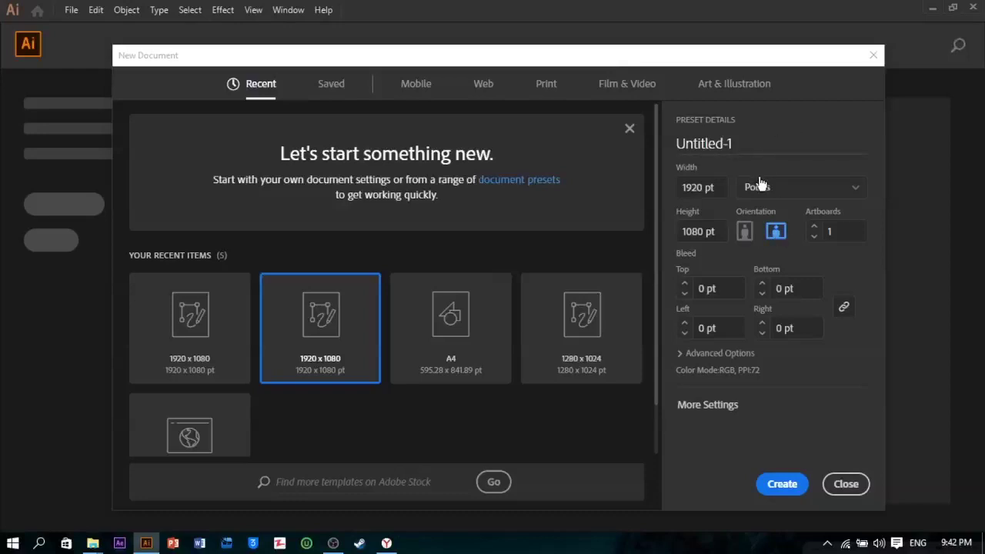
{"action": "left_click", "coordinate": [838, 231]}
{"action": "type", "text": "1"}
{"action": "left_click", "coordinate": [706, 187]}
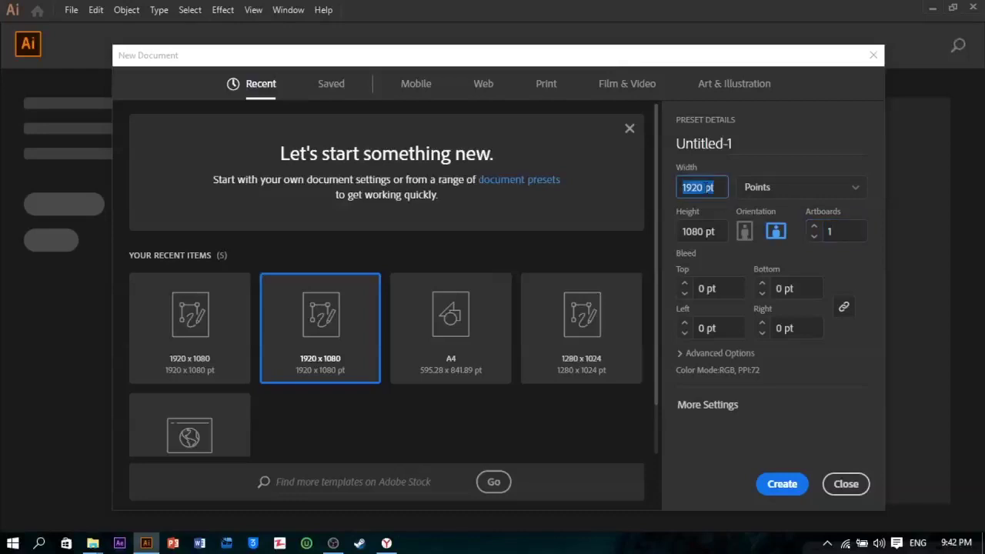
{"action": "left_click", "coordinate": [707, 230]}
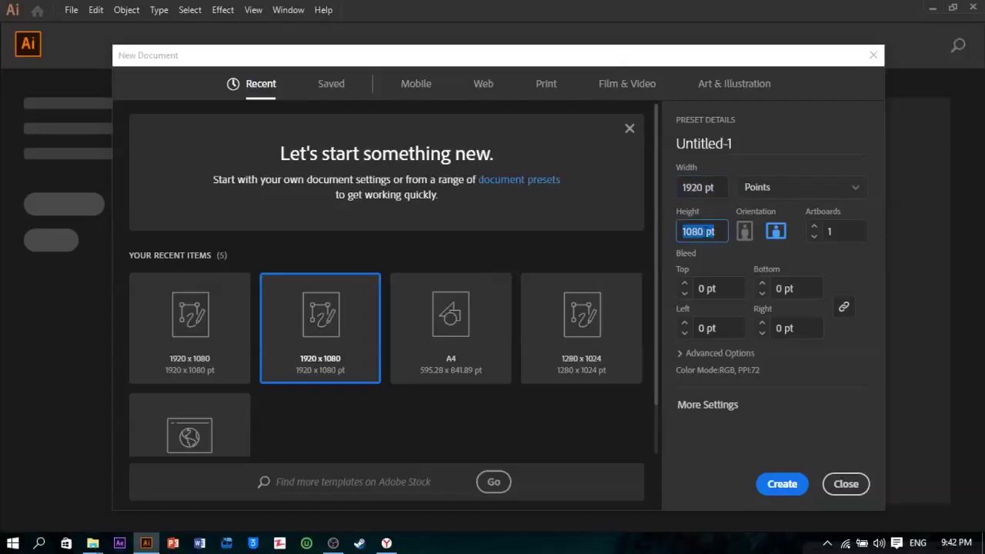
{"action": "left_click", "coordinate": [699, 231]}
{"action": "key", "text": "shift+Tab"}
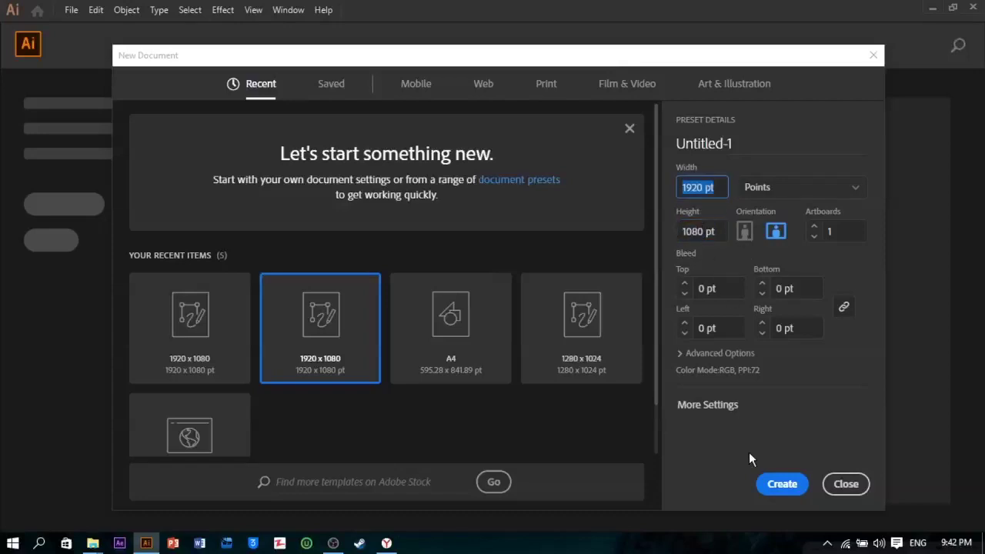
- Create the 1920 x 1080 pt document and pan around the artboard with the Hand tool
{"action": "left_click", "coordinate": [782, 485]}
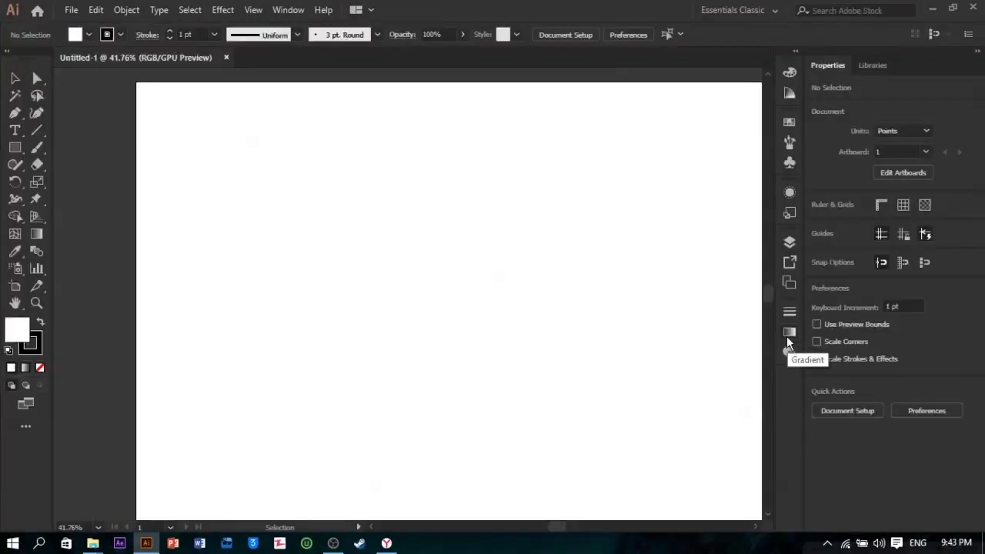
{"action": "key", "text": "space"}
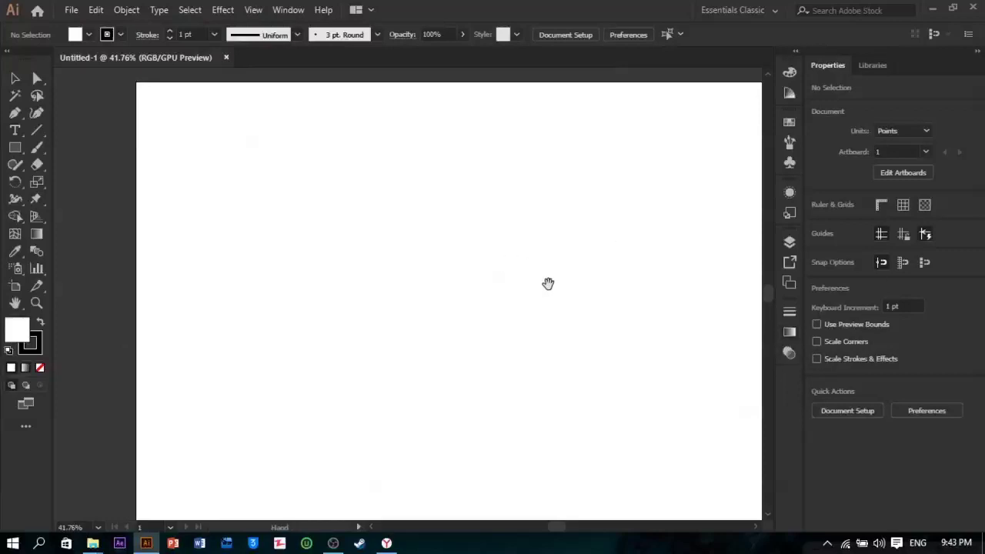
{"action": "mouse_move", "coordinate": [546, 282]}
{"action": "left_mouse_down"}
{"action": "mouse_move", "coordinate": [519, 221]}
{"action": "mouse_move", "coordinate": [509, 316]}
{"action": "mouse_move", "coordinate": [556, 297]}
{"action": "mouse_move", "coordinate": [562, 272]}
{"action": "left_mouse_up"}
{"action": "key", "text": "space"}
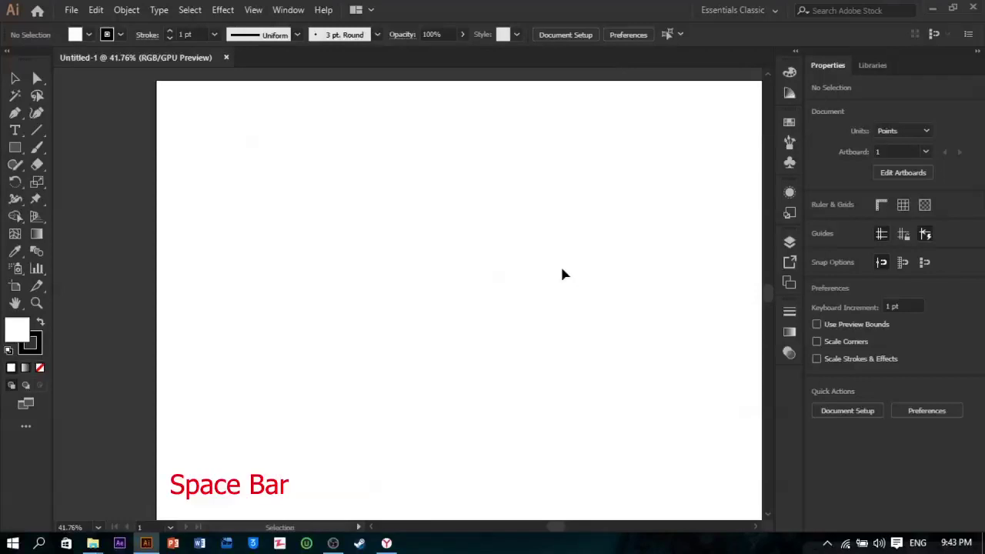
{"action": "key", "text": "space"}
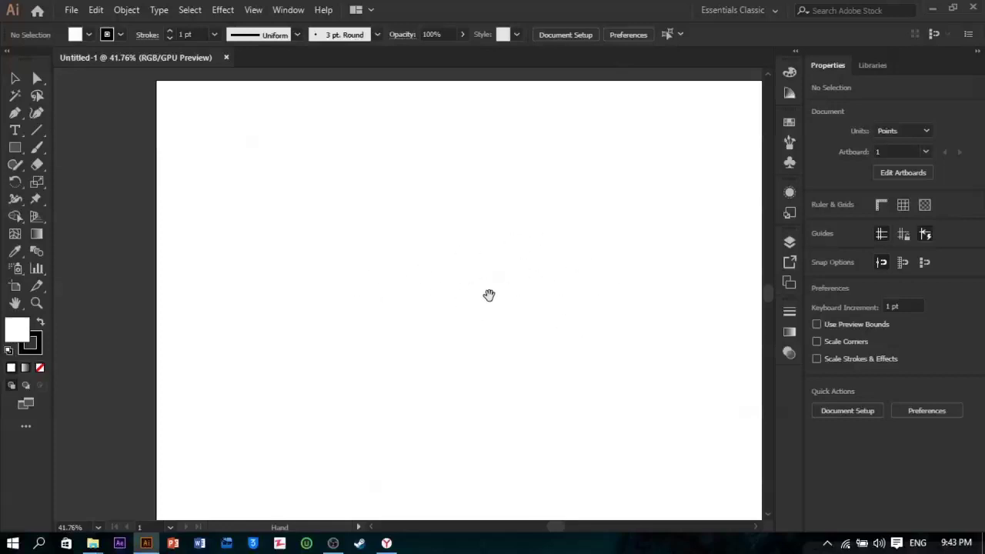
{"action": "left_click", "coordinate": [520, 272]}
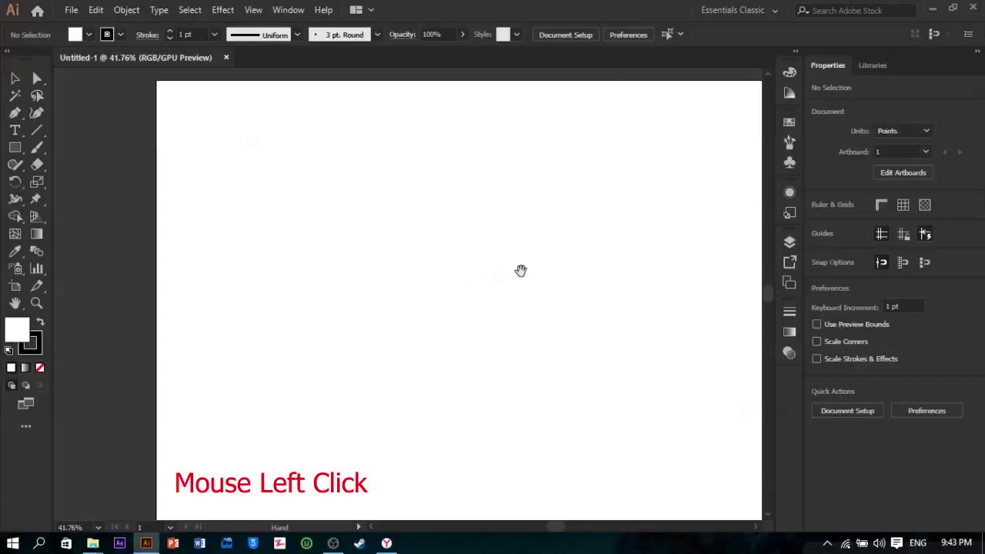
{"action": "left_click_drag", "start_coordinate": [521, 272], "coordinate": [485, 276]}
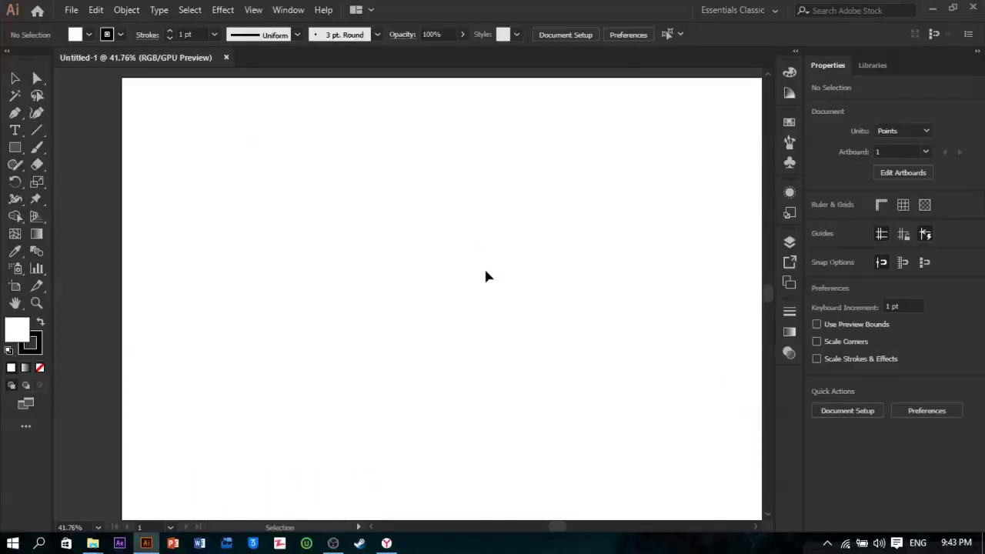
- Fit the whole artboard in the window with Ctrl+0, pan away, then fit it again
{"action": "key", "text": "ctrl+0"}
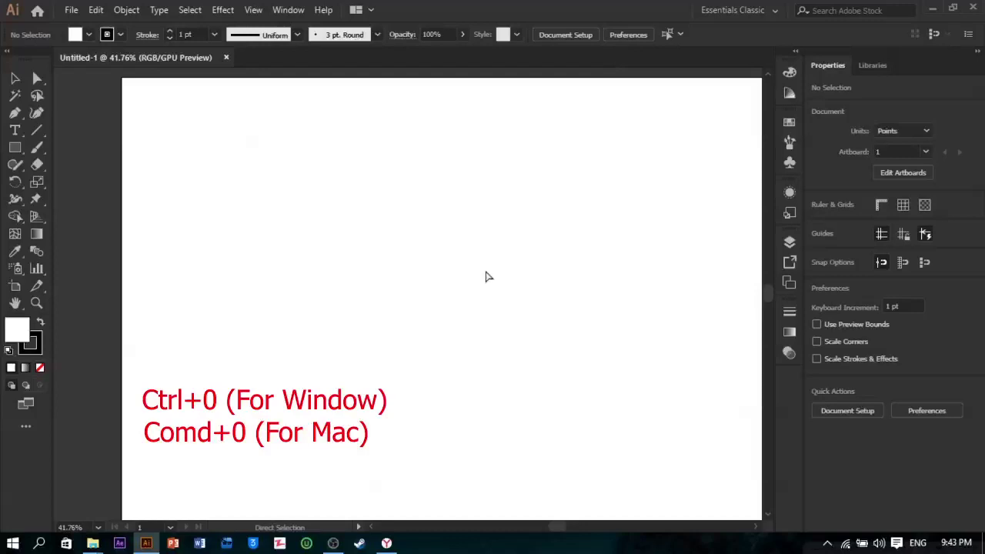
{"action": "key", "text": "ctrl+0"}
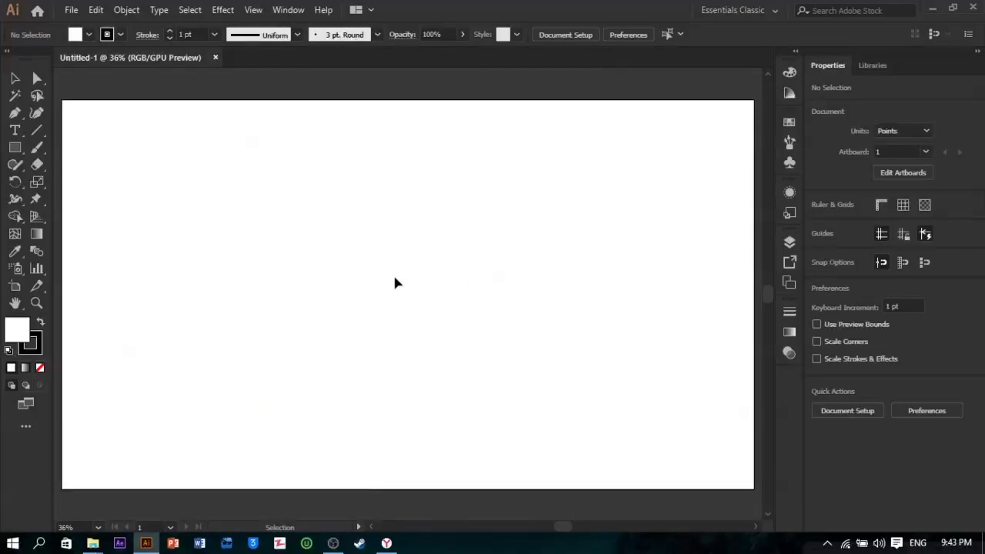
{"action": "left_click_drag", "start_coordinate": [393, 277], "coordinate": [848, 339]}
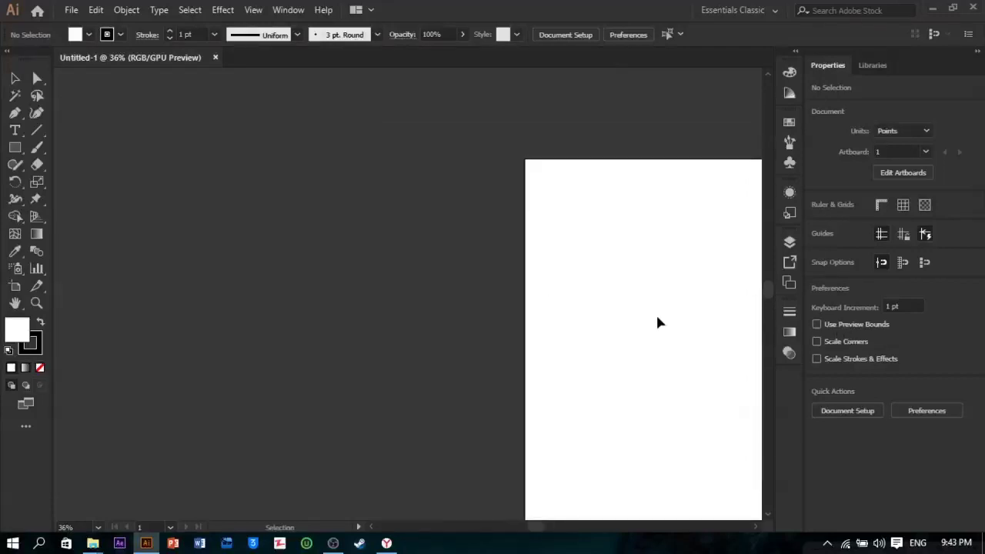
{"action": "key", "text": "ctrl+0"}
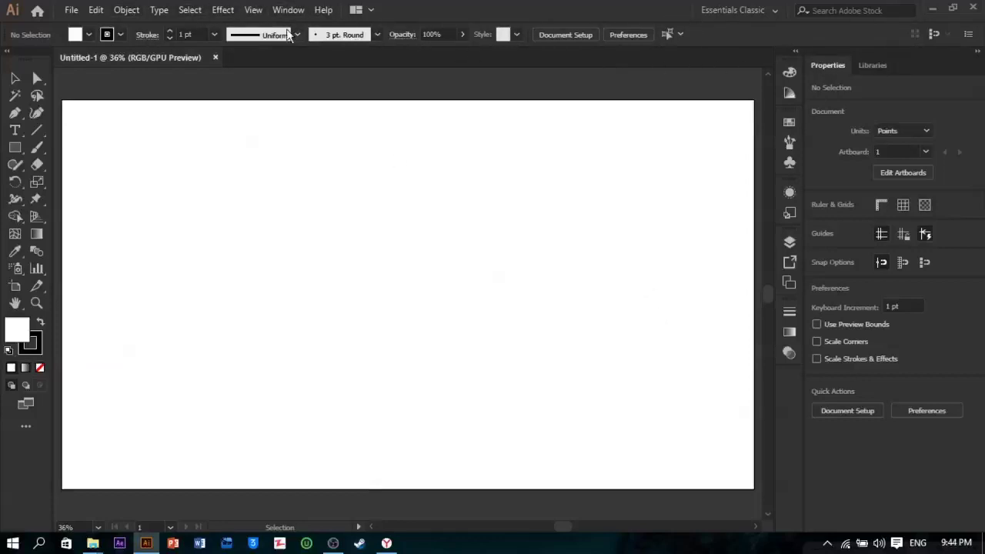
{"action": "left_click", "coordinate": [71, 10]}
{"action": "left_click", "coordinate": [95, 10]}
{"action": "left_click", "coordinate": [431, 19]}
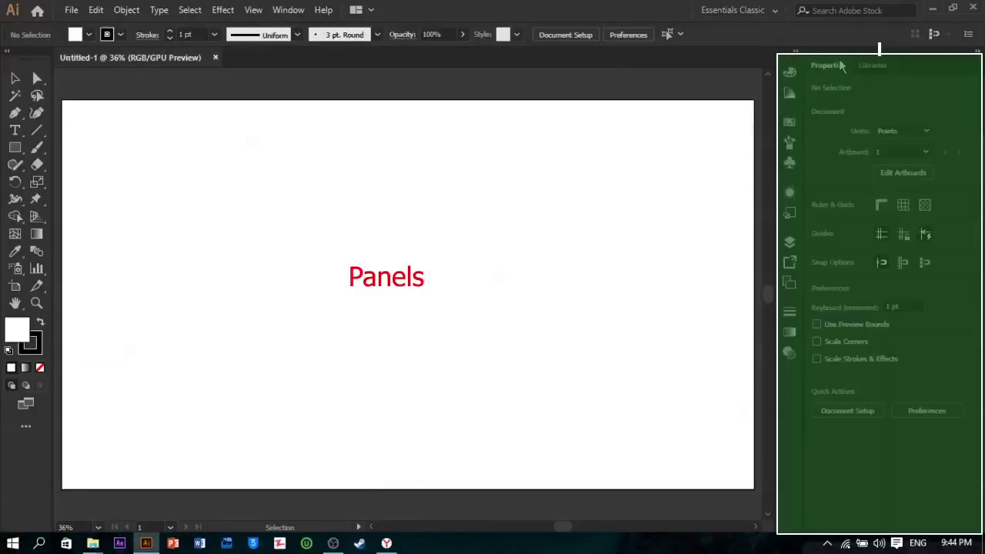
- Switch to the Essentials workspace and browse the workspace presets list
{"action": "left_click", "coordinate": [775, 11]}
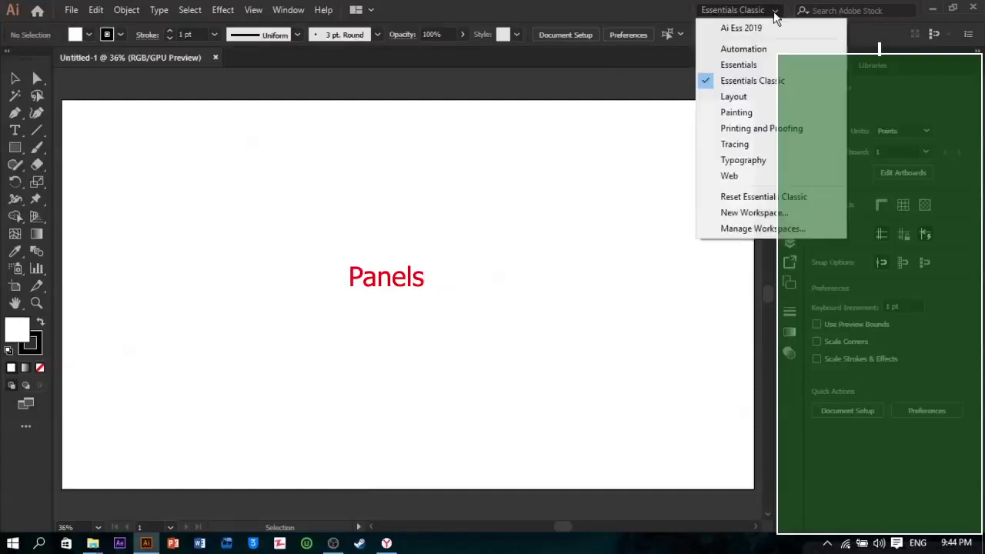
{"action": "left_click", "coordinate": [753, 66]}
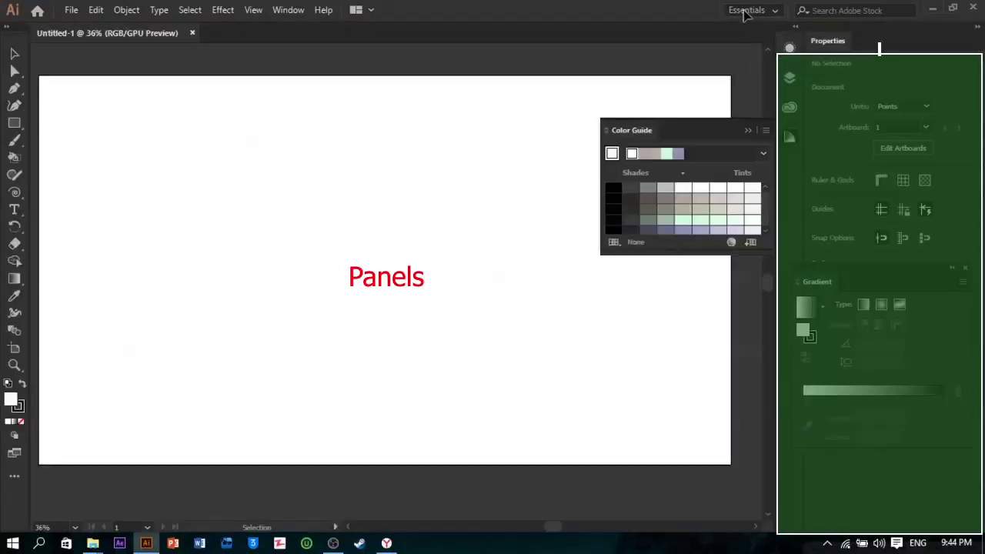
{"action": "left_click", "coordinate": [774, 11]}
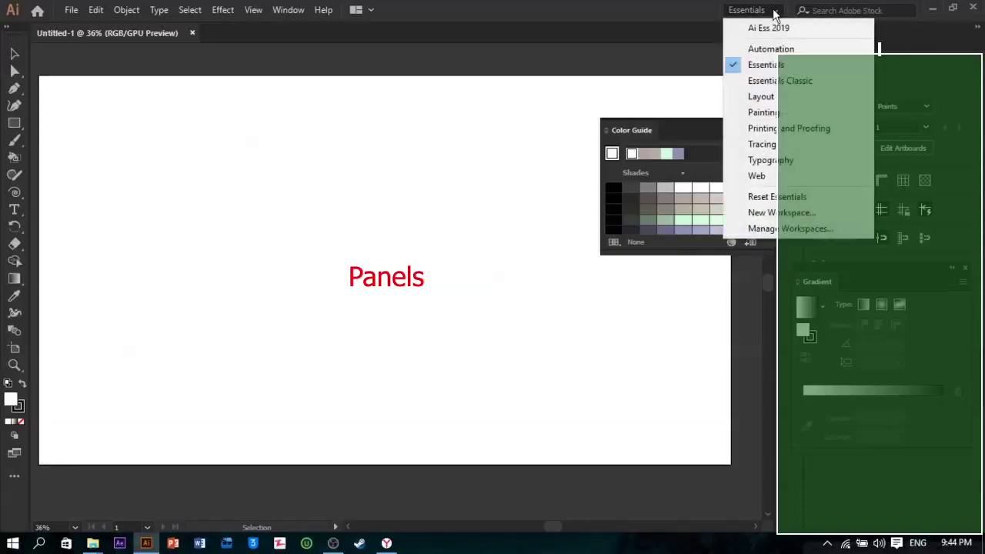
{"action": "left_click", "coordinate": [901, 41]}
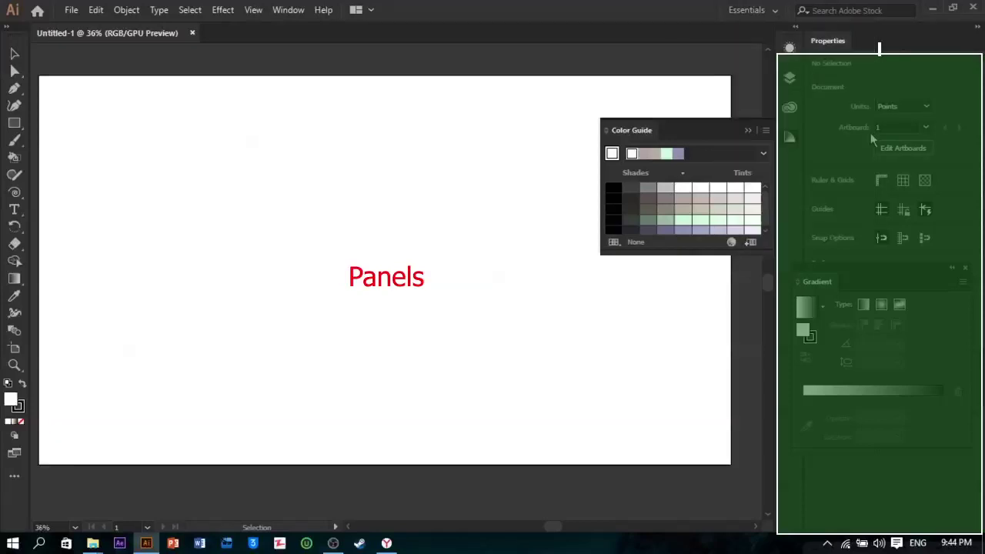
- Cycle through the Color Guide, Appearance and Layers panels, ending with the Libraries panel open
{"action": "left_click", "coordinate": [750, 129]}
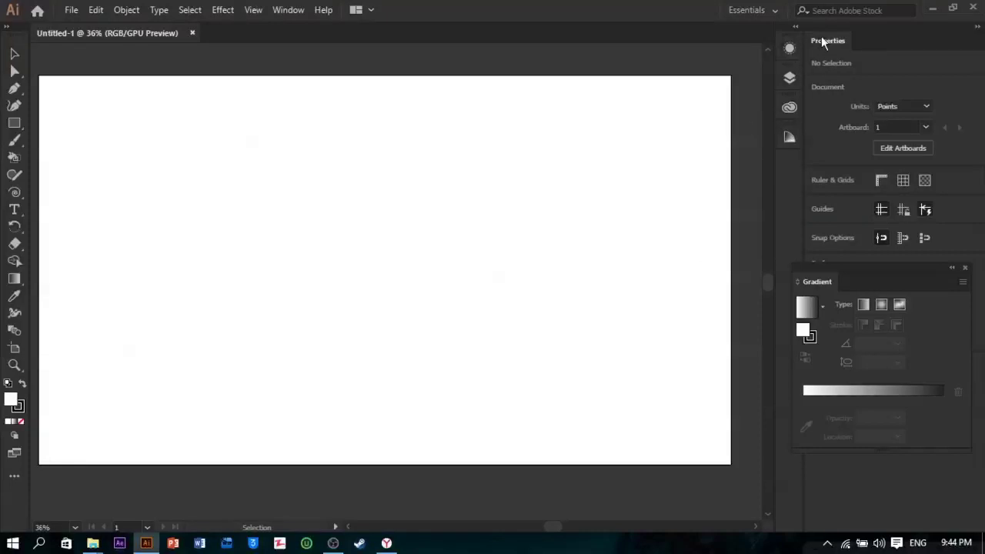
{"action": "left_click", "coordinate": [788, 76]}
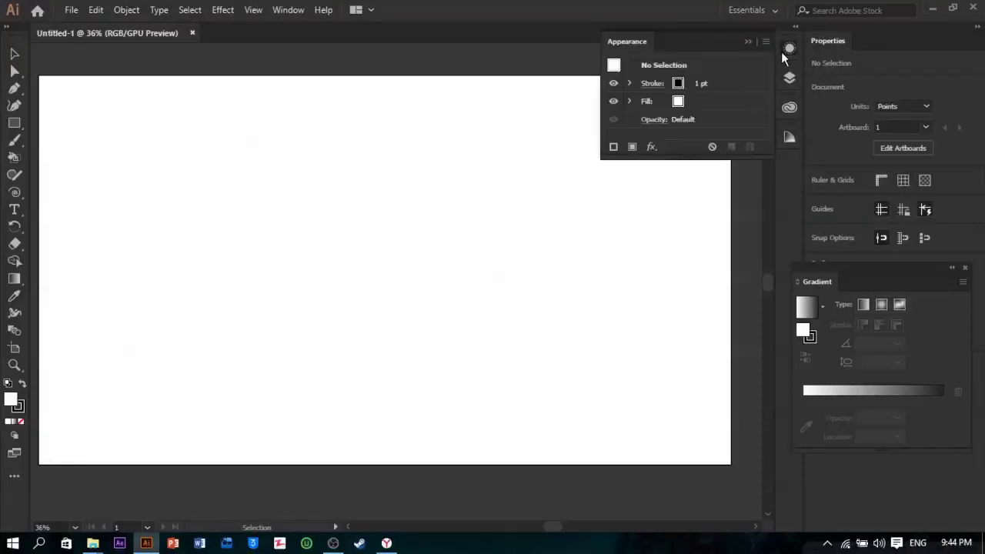
{"action": "left_click", "coordinate": [788, 77]}
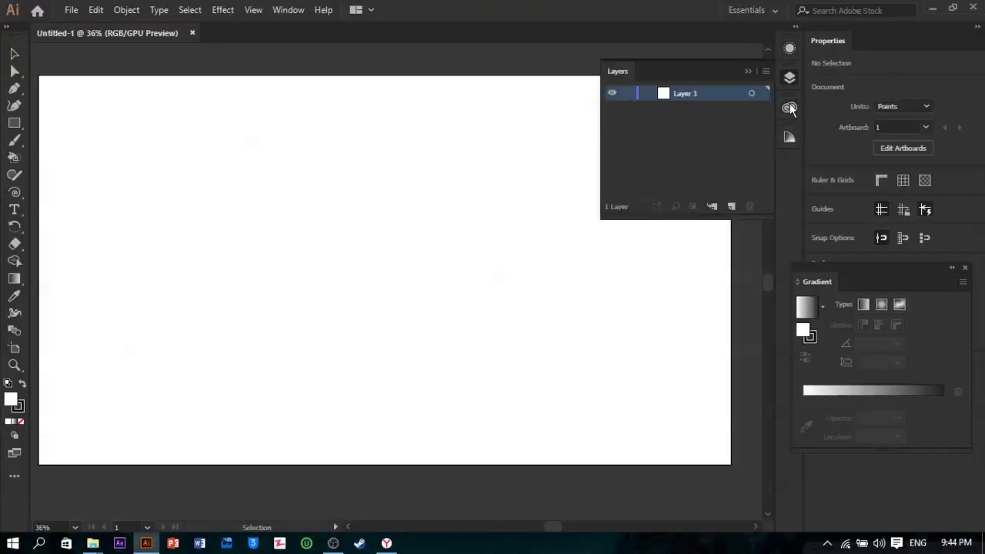
{"action": "left_click", "coordinate": [790, 107]}
{"action": "left_click", "coordinate": [789, 138]}
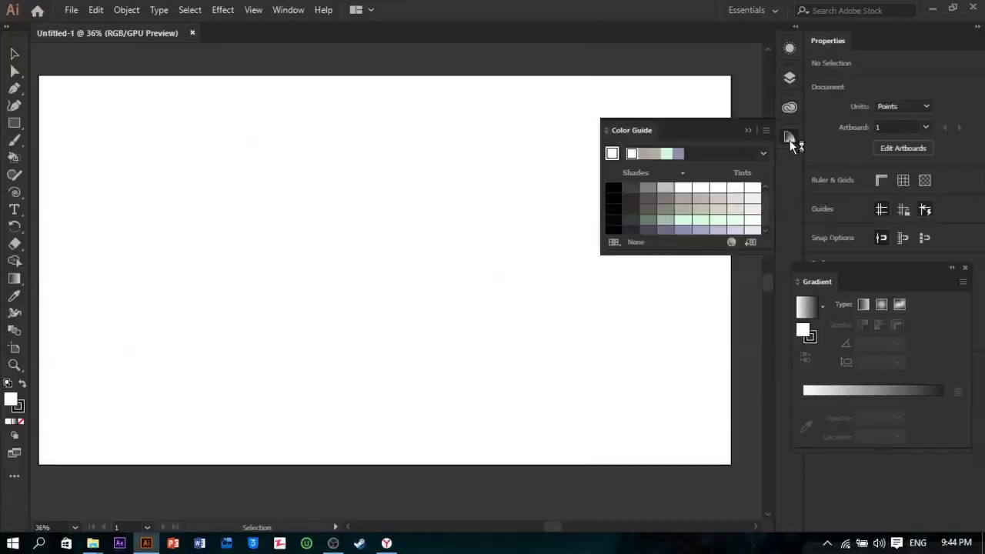
{"action": "left_click", "coordinate": [788, 48]}
{"action": "left_click", "coordinate": [747, 41]}
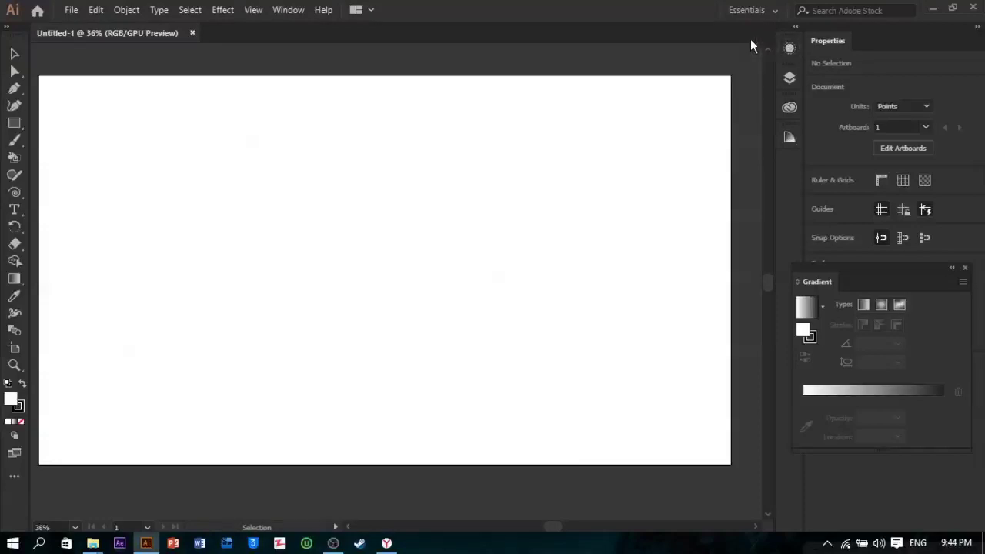
{"action": "left_click", "coordinate": [789, 108]}
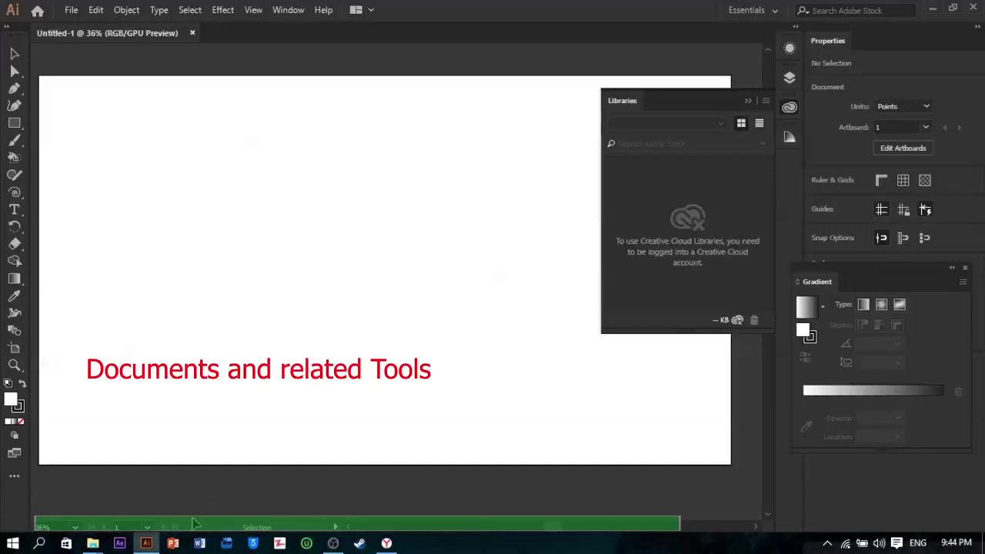
- Zoom the view to 150%, 50% and 1200%, then fit the artboard with Ctrl+0
{"action": "left_click", "coordinate": [74, 528]}
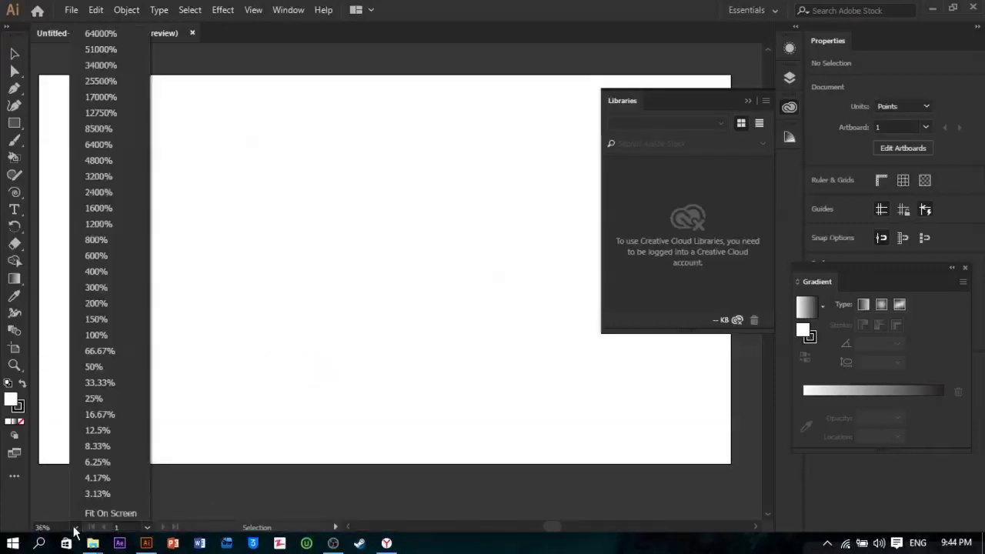
{"action": "left_click", "coordinate": [97, 319]}
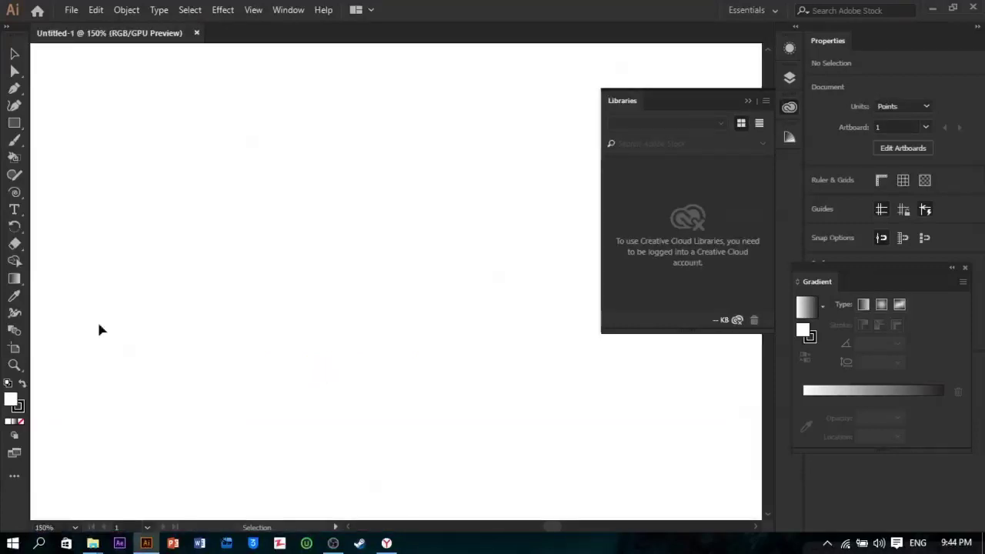
{"action": "left_click", "coordinate": [77, 528]}
{"action": "left_click", "coordinate": [110, 365]}
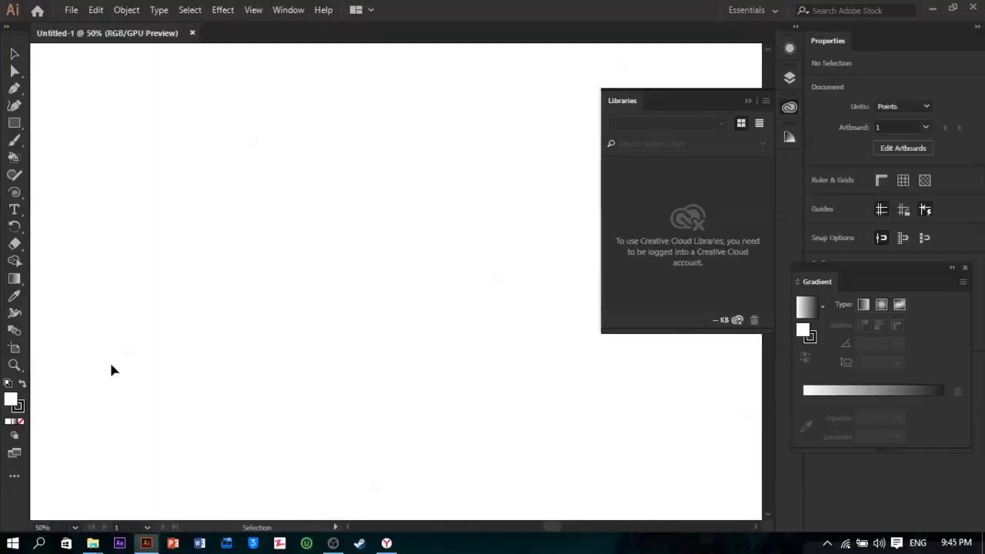
{"action": "left_click", "coordinate": [75, 527]}
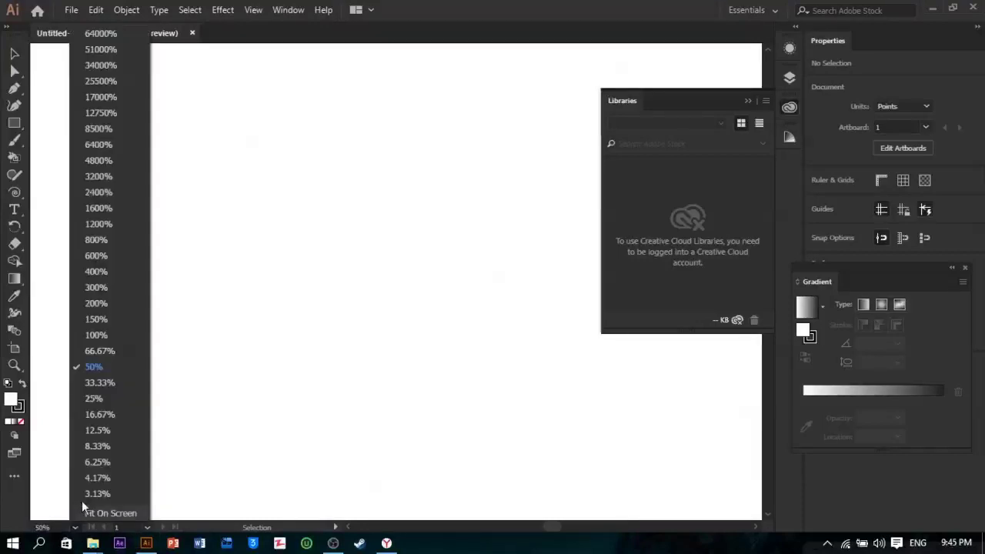
{"action": "left_click", "coordinate": [106, 221]}
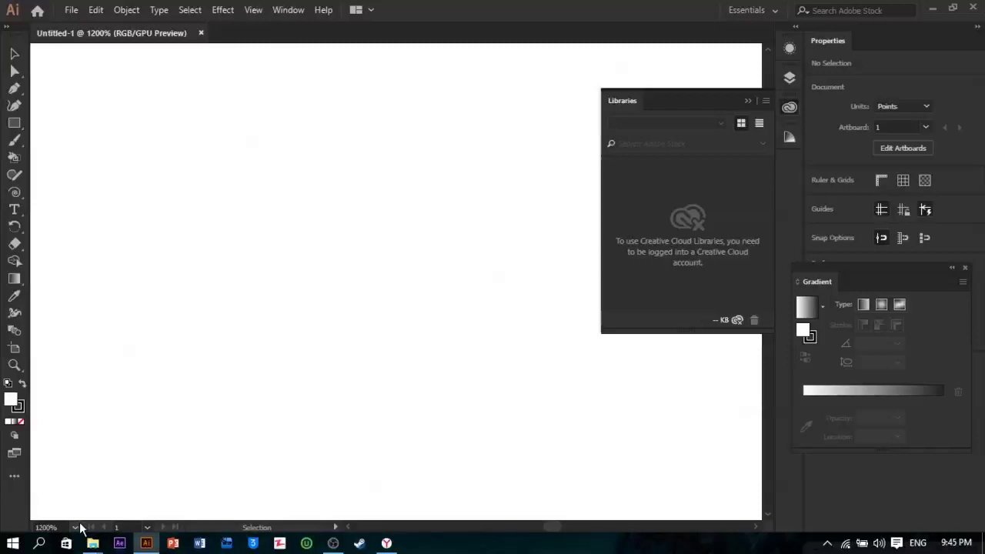
{"action": "key", "text": "ctrl+0"}
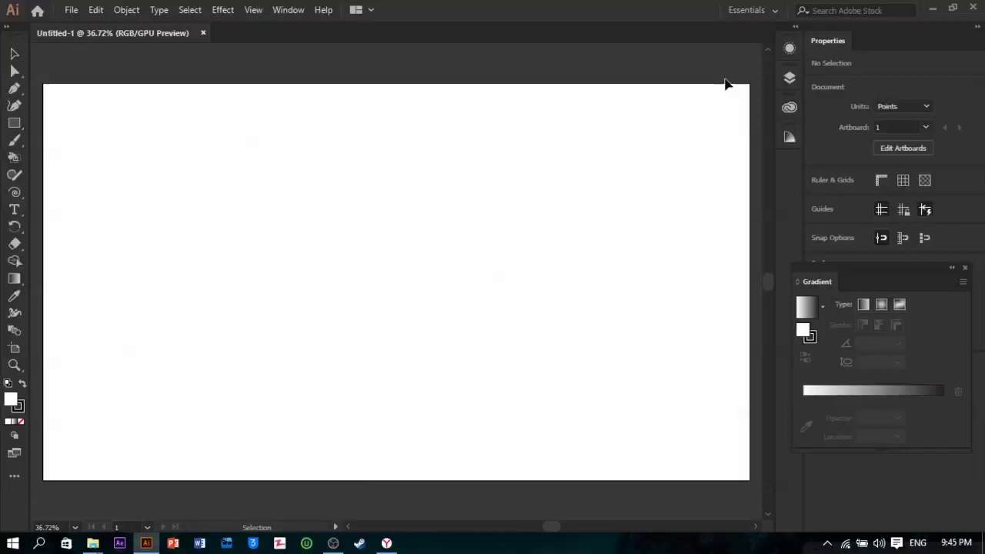
- Switch the workspace to Essentials Classic, then to Painting
{"action": "left_click", "coordinate": [761, 12]}
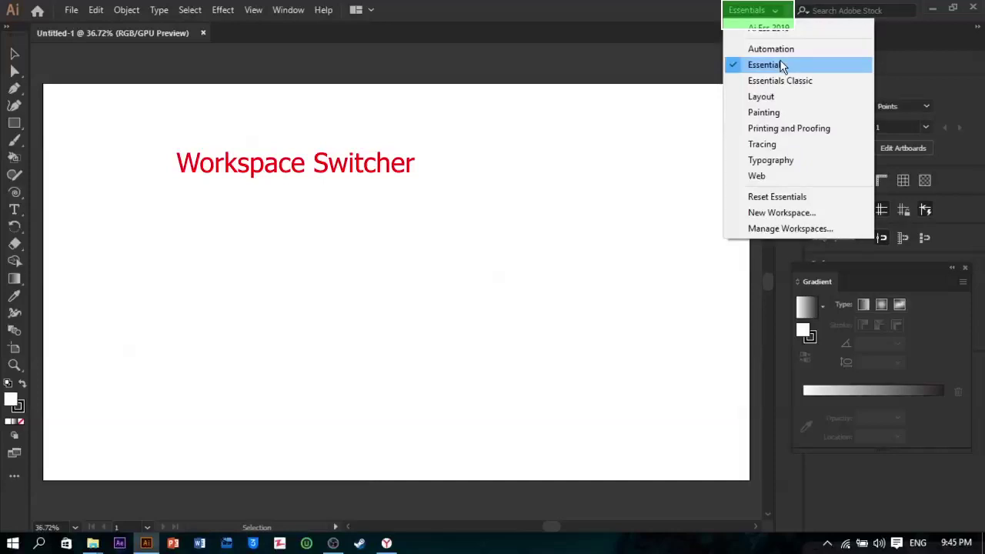
{"action": "left_click", "coordinate": [779, 81]}
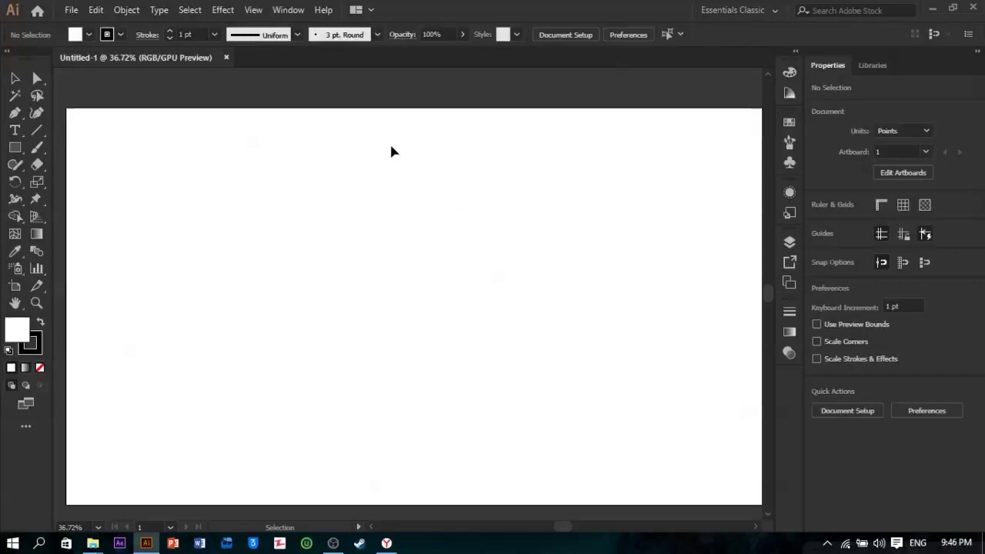
{"action": "left_click", "coordinate": [773, 10]}
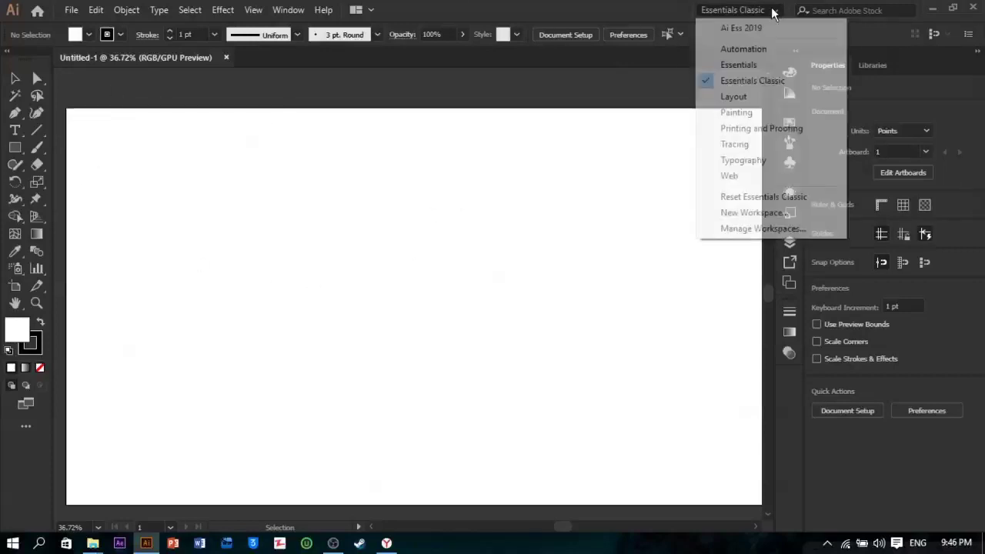
{"action": "left_click", "coordinate": [737, 112]}
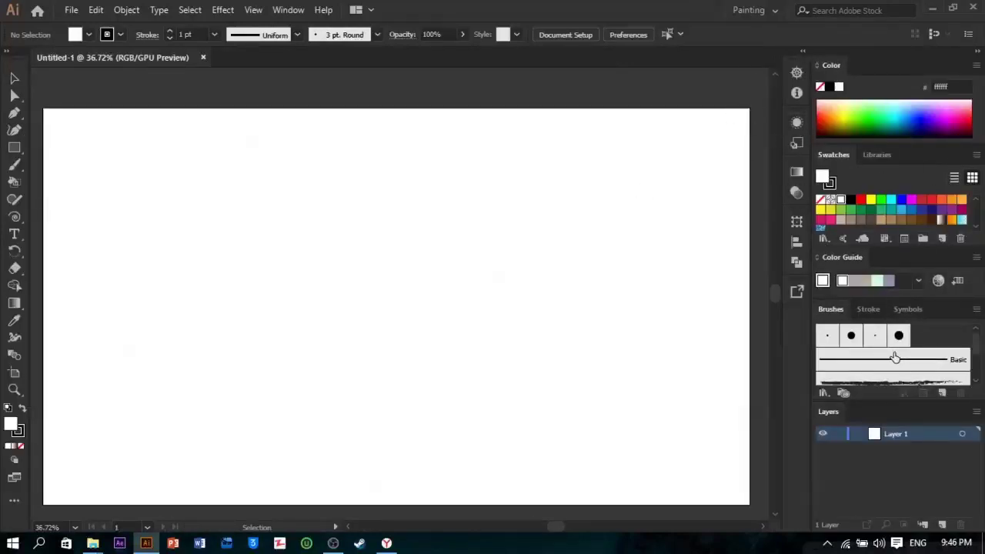
- With the Paintbrush, paint a thin black curve and a diagonal charcoal stroke
{"action": "scroll", "coordinate": [902, 362], "scroll_direction": "down", "scroll_amount": 3}
{"action": "scroll", "coordinate": [892, 362], "scroll_direction": "up", "scroll_amount": 3}
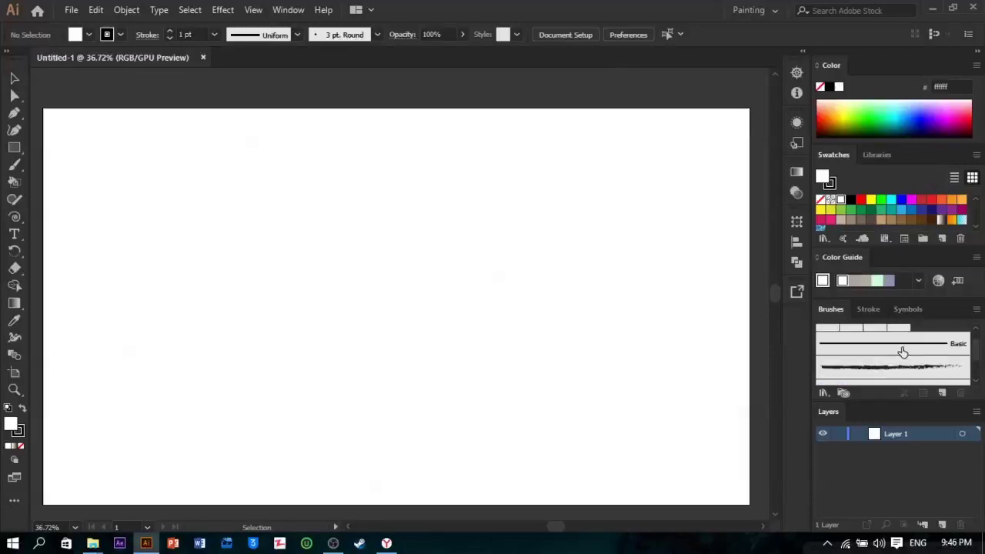
{"action": "left_click_drag", "start_coordinate": [423, 279], "coordinate": [574, 345]}
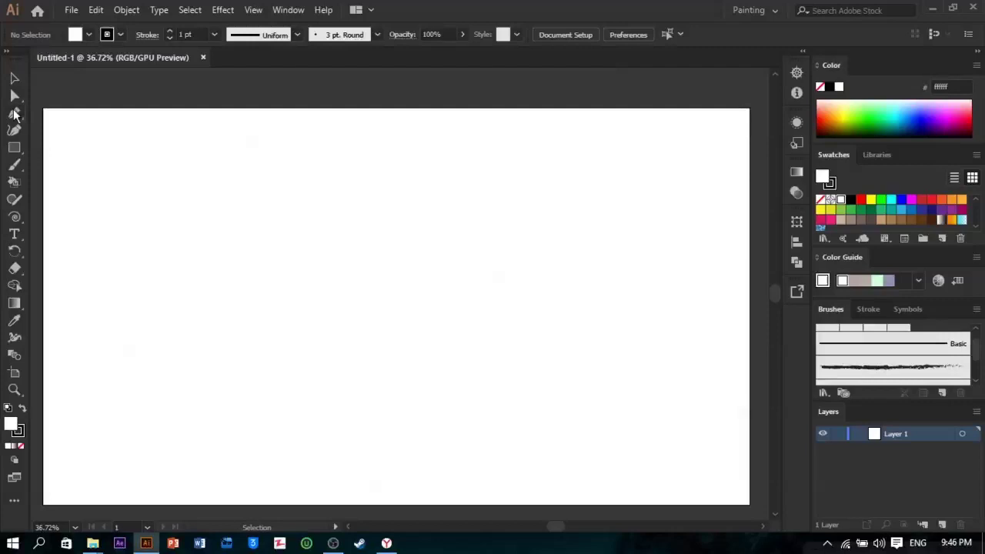
{"action": "left_click", "coordinate": [16, 167]}
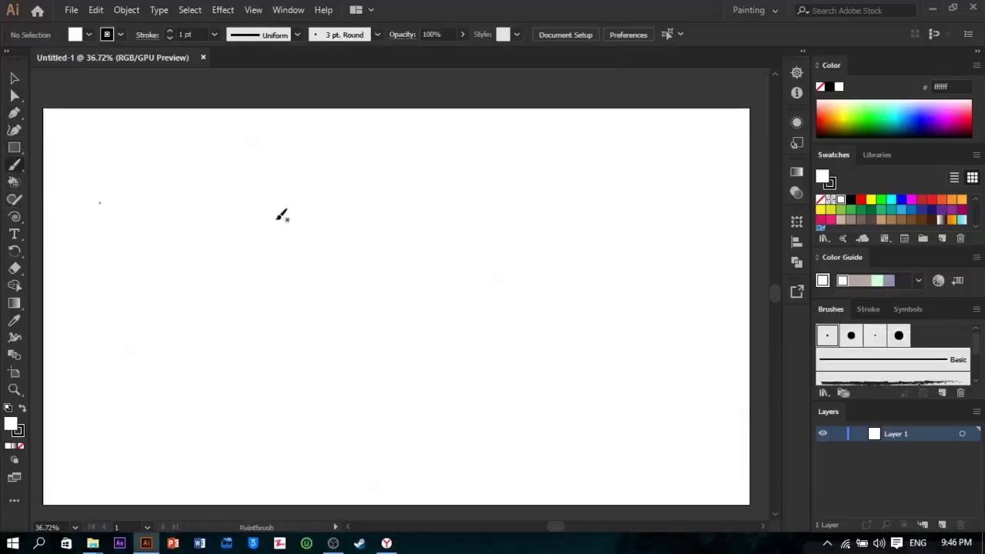
{"action": "left_click_drag", "start_coordinate": [293, 221], "coordinate": [536, 285]}
{"action": "left_click", "coordinate": [892, 380]}
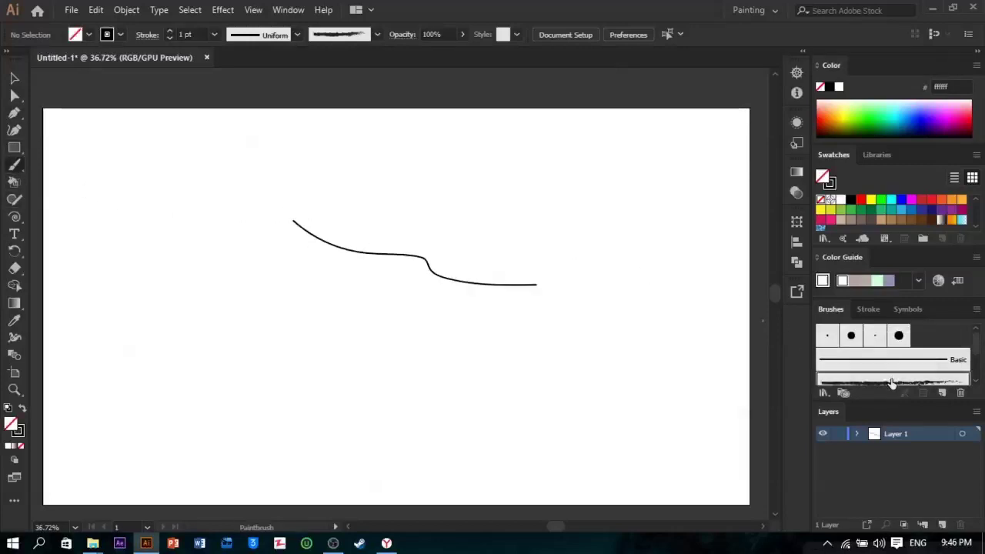
{"action": "left_click_drag", "start_coordinate": [316, 347], "coordinate": [543, 236]}
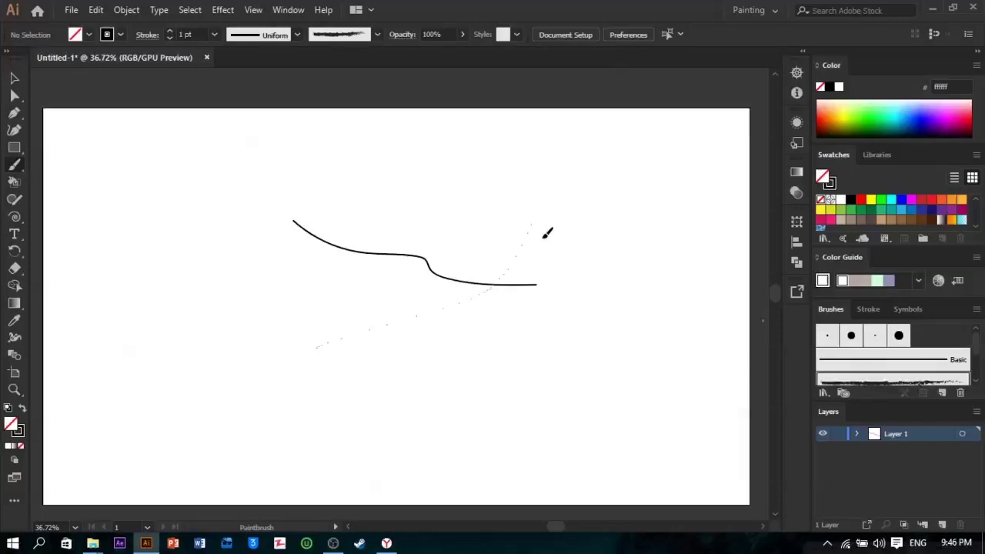
- Paint a thick blue-grey curve and a large grey loop with the blue brush
{"action": "scroll", "coordinate": [880, 363], "scroll_direction": "down", "scroll_amount": 2}
{"action": "left_click", "coordinate": [869, 375]}
{"action": "left_click_drag", "start_coordinate": [428, 384], "coordinate": [584, 259]}
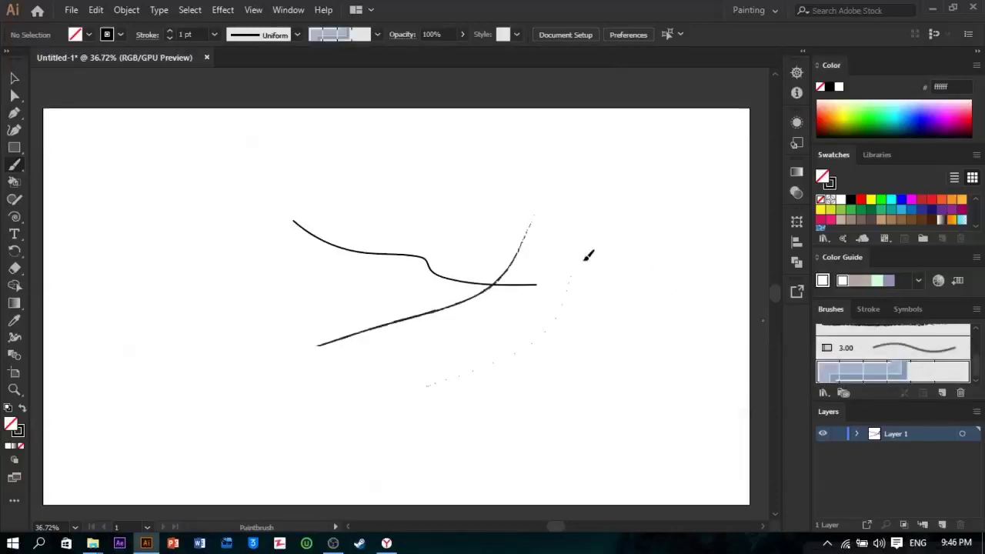
{"action": "scroll", "coordinate": [897, 368], "scroll_direction": "up", "scroll_amount": 3}
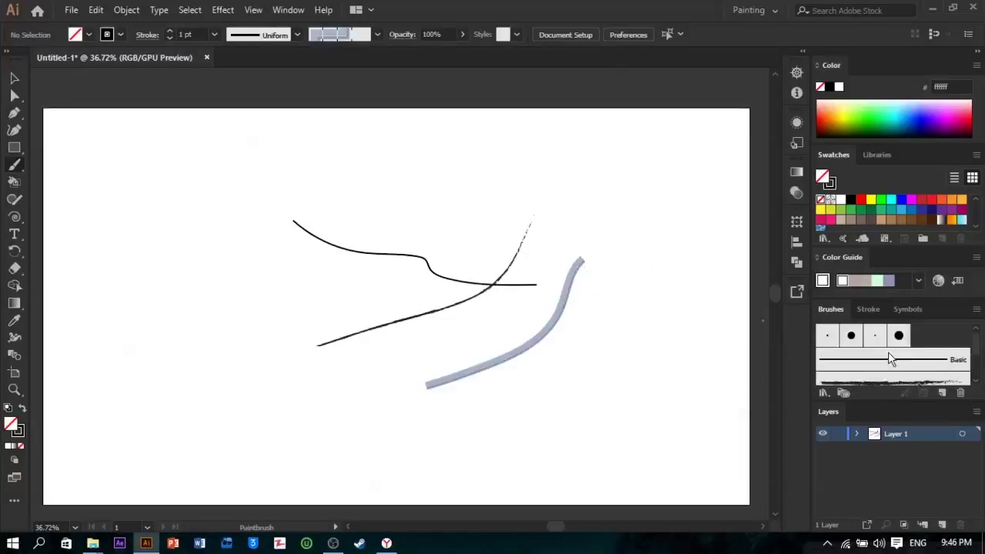
{"action": "left_click", "coordinate": [861, 309]}
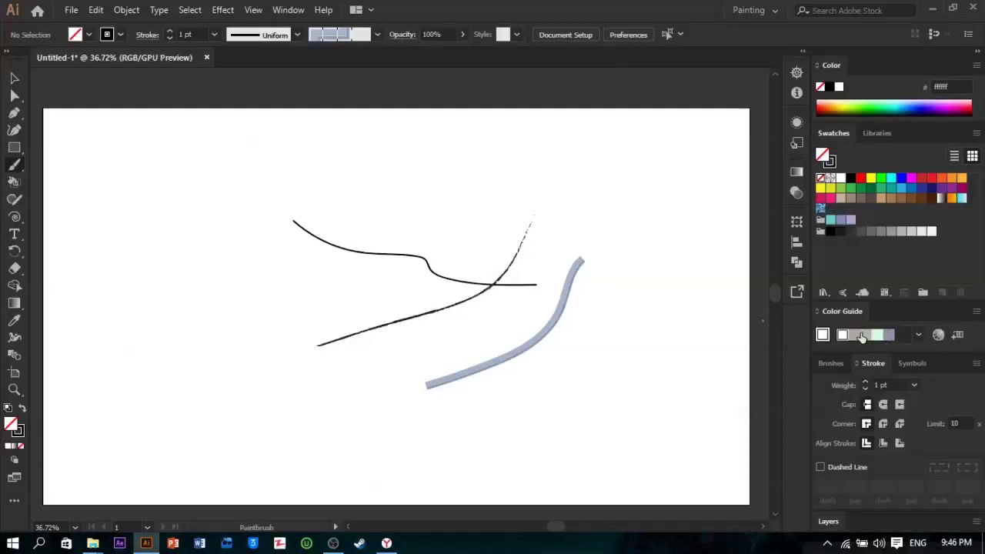
{"action": "left_click", "coordinate": [862, 337]}
{"action": "left_click_drag", "start_coordinate": [660, 389], "coordinate": [605, 263]}
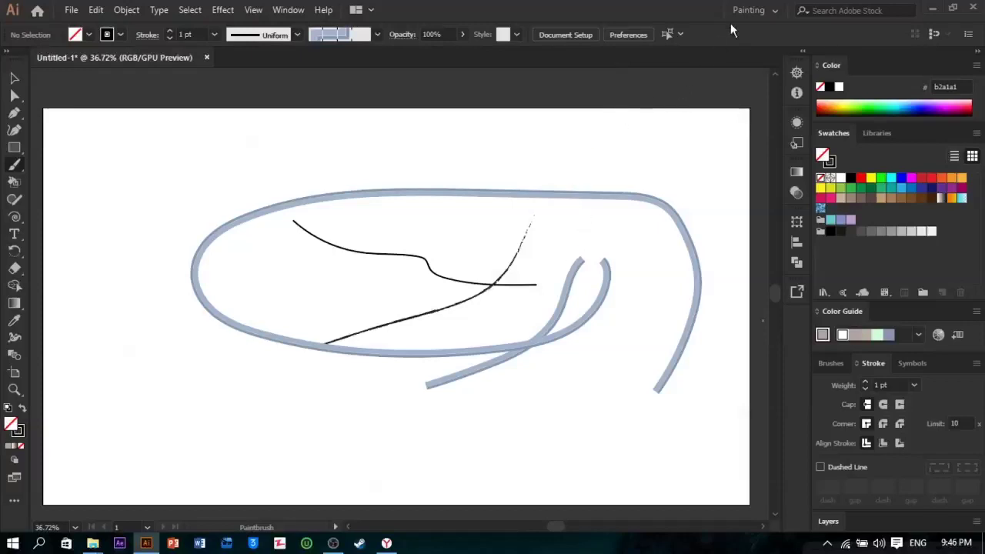
- Switch the workspace to Printing and Proofing
{"action": "left_click", "coordinate": [755, 11]}
{"action": "key", "text": "Escape"}
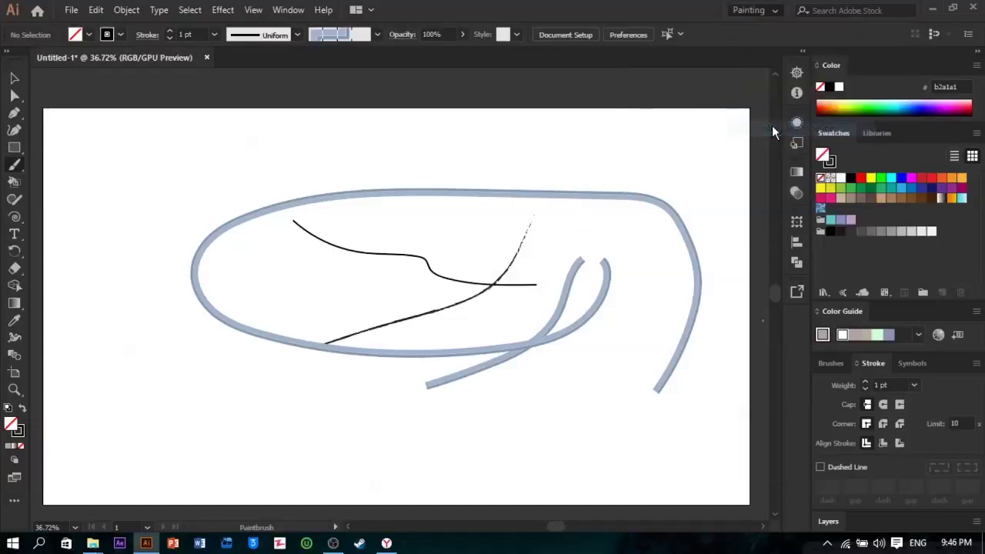
{"action": "left_click", "coordinate": [758, 11]}
{"action": "left_click", "coordinate": [738, 115]}
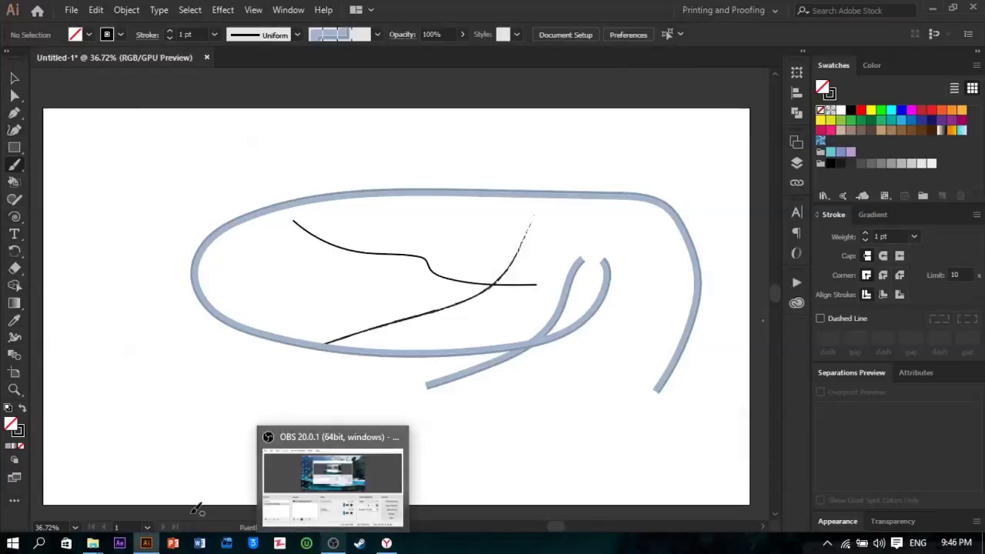
- Return to the Essentials workspace and collapse the floating Gradient panel
{"action": "left_click", "coordinate": [476, 525]}
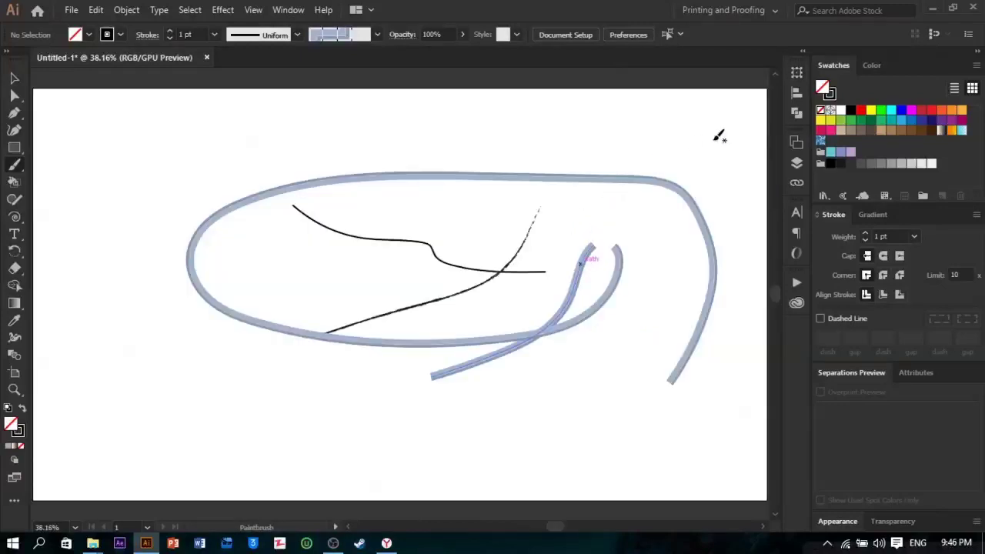
{"action": "left_click", "coordinate": [740, 11]}
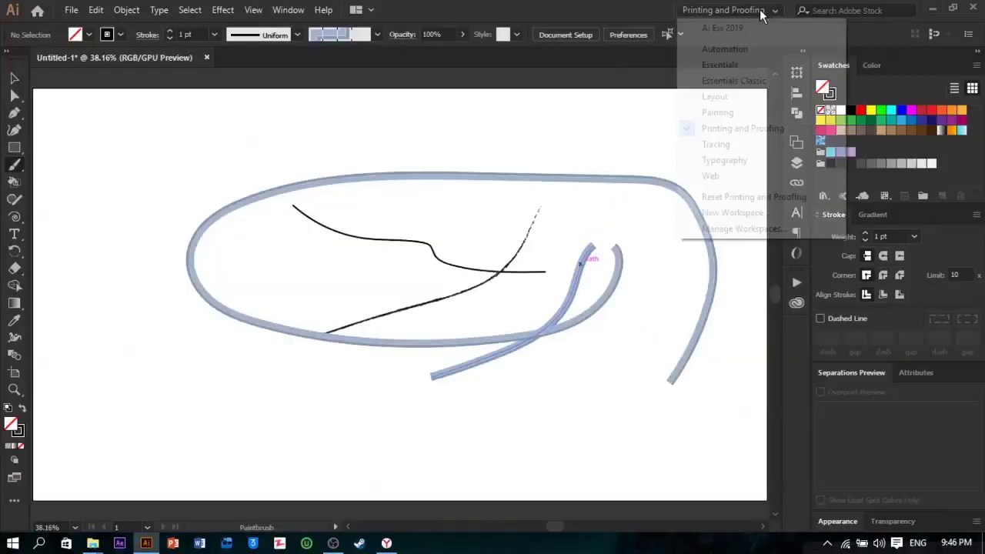
{"action": "left_click", "coordinate": [735, 66]}
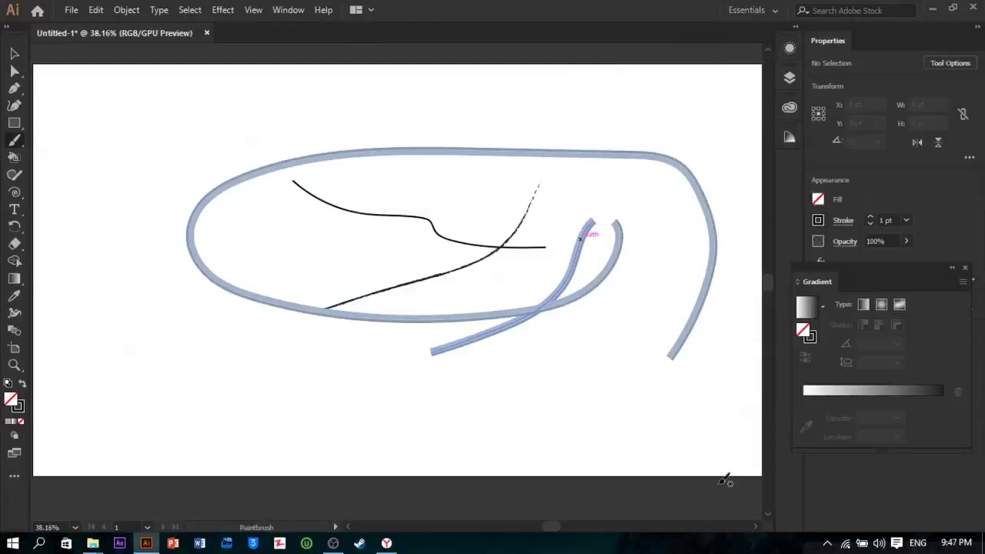
{"action": "left_click", "coordinate": [953, 269]}
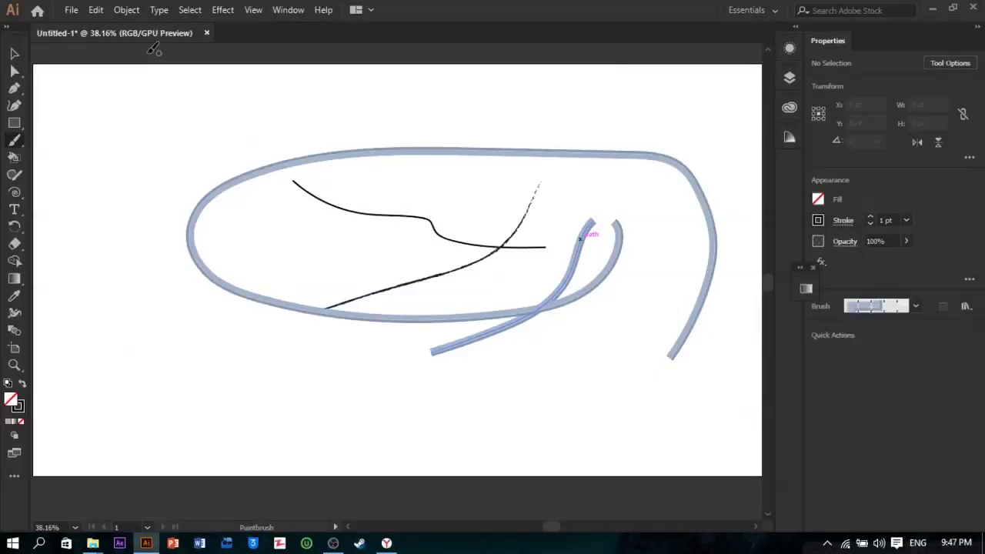